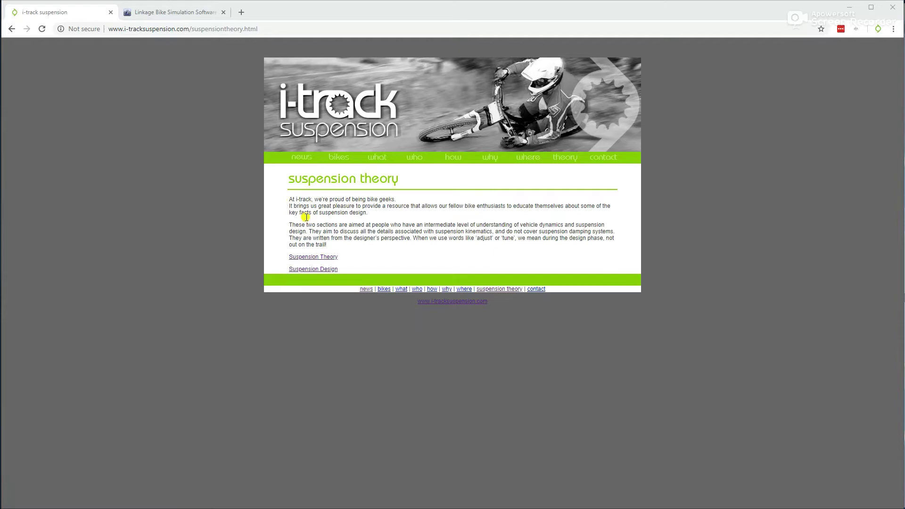
# Step: Read through the Suspension Theory article on anti-squat, then return to the theory index page
pyautogui.click(330, 257)
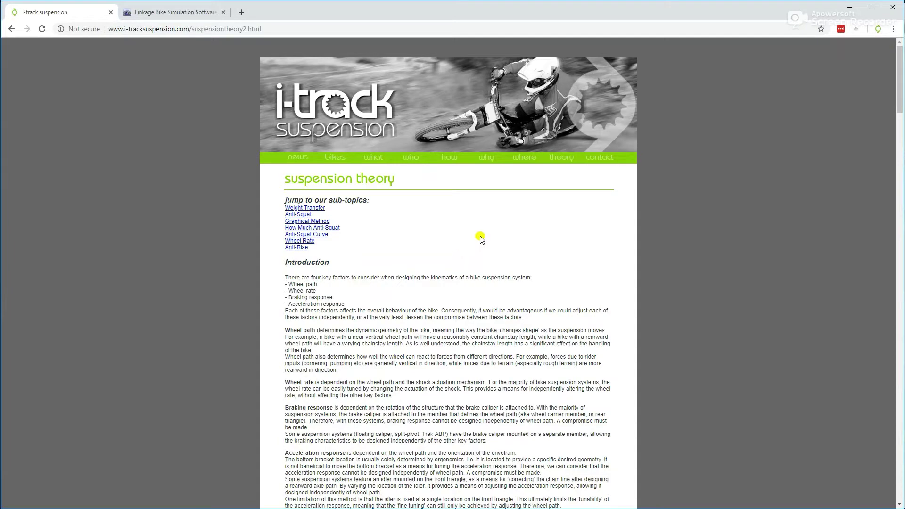
pyautogui.scroll(-2, 487, 238)
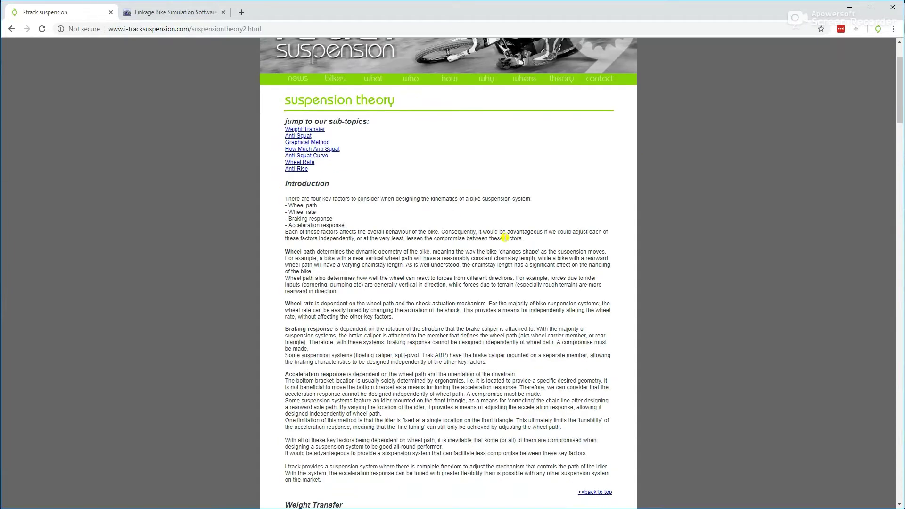
pyautogui.scroll(-4, 543, 300)
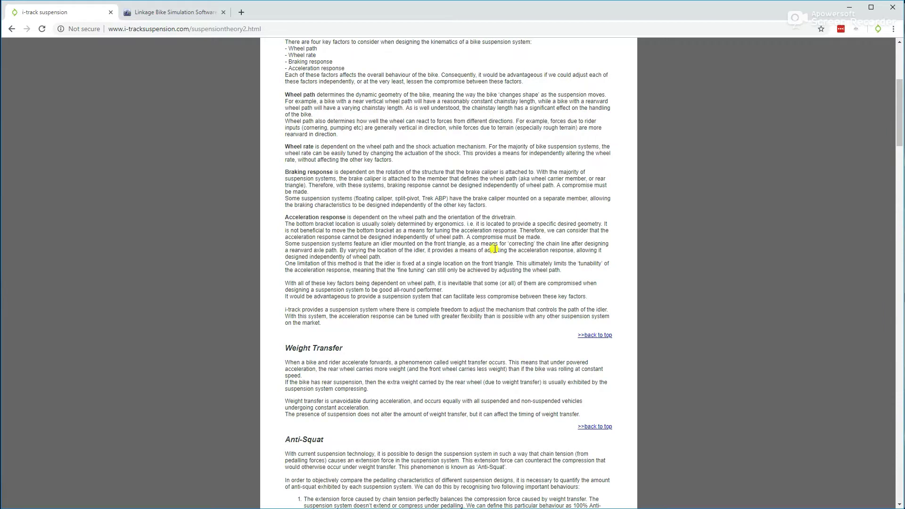
pyautogui.scroll(-2, 494, 248)
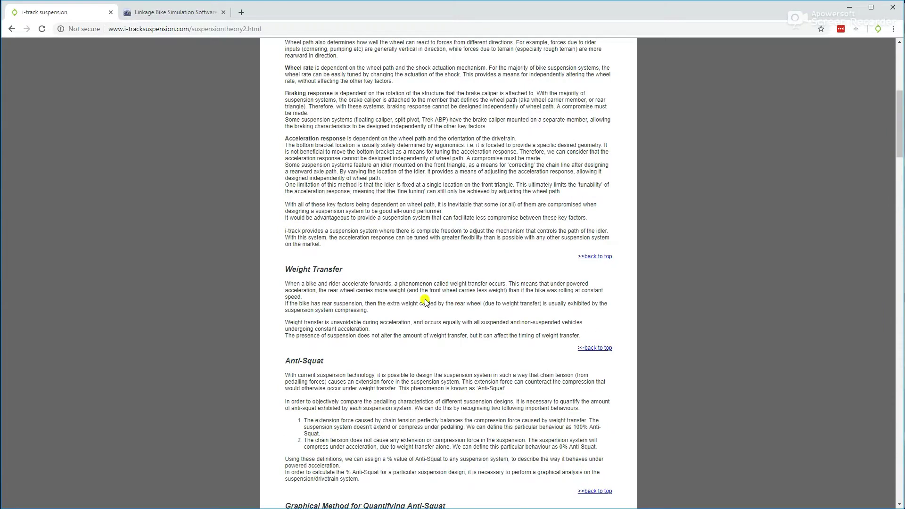
pyautogui.scroll(-2, 426, 301)
pyautogui.scroll(-8, 429, 326)
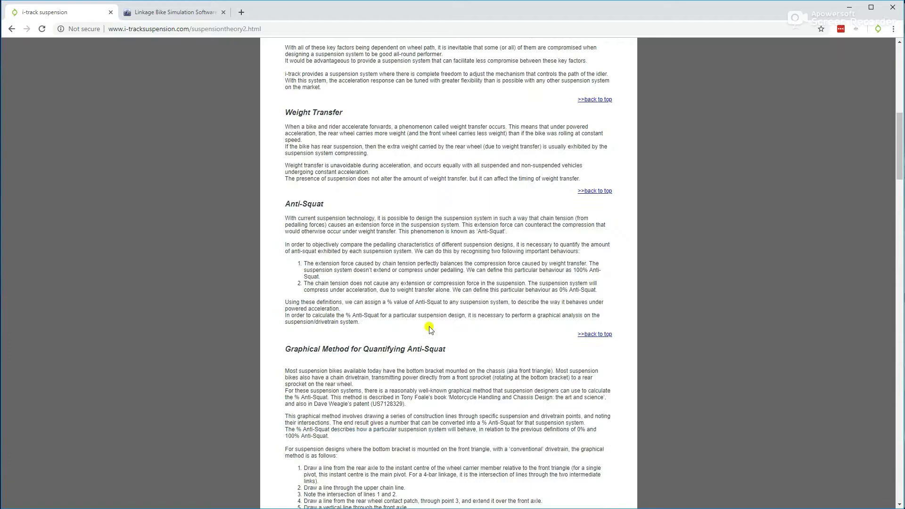
pyautogui.scroll(-10, 400, 325)
pyautogui.scroll(20, 415, 330)
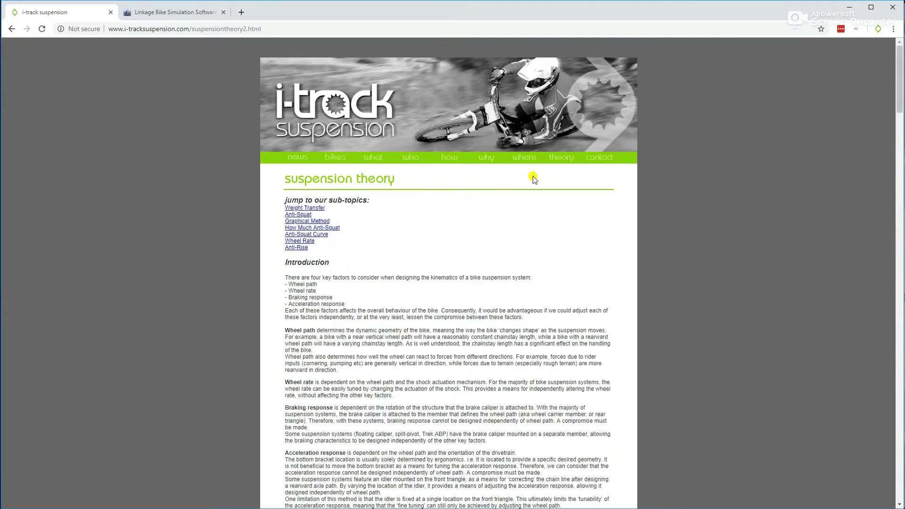
pyautogui.click(560, 158)
# Step: Scroll through the Suspension Design article's linkage types, then switch to the Linkage Bike Simulation Software tab
pyautogui.click(314, 270)
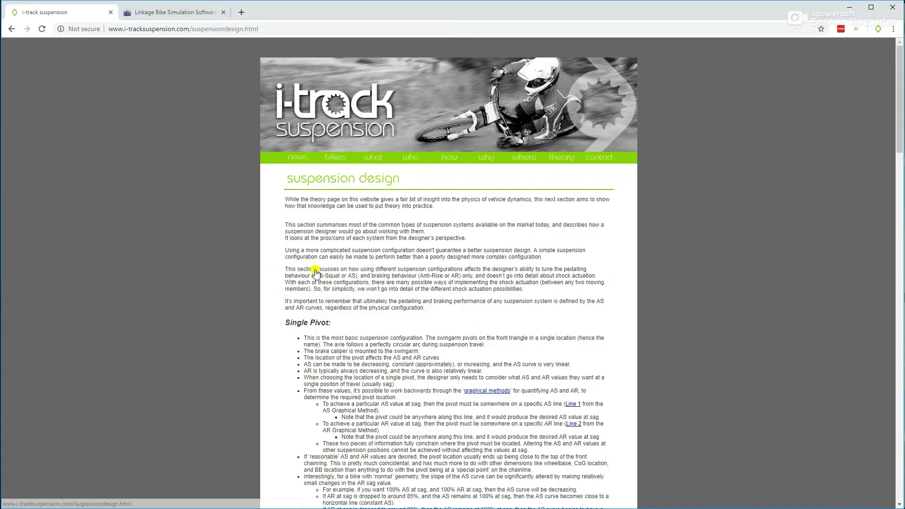
pyautogui.scroll(-4, 524, 267)
pyautogui.scroll(-8, 370, 340)
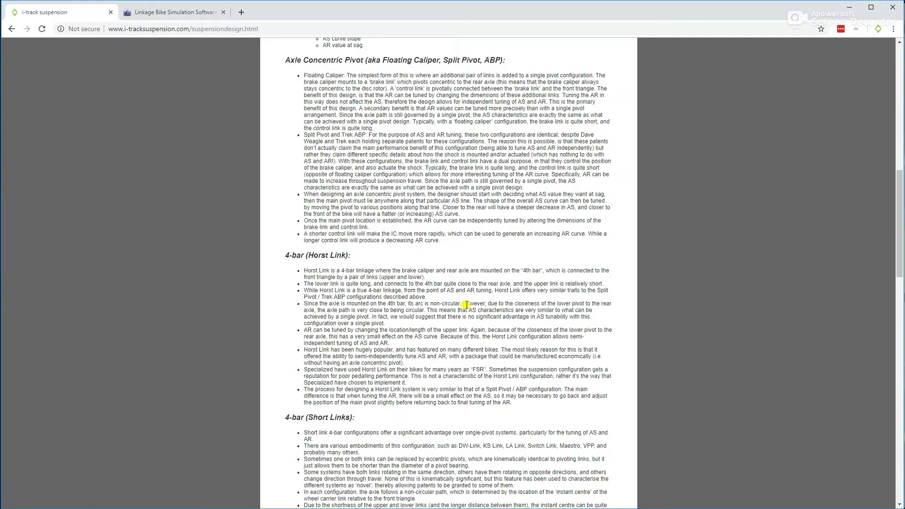
pyautogui.scroll(-8, 521, 334)
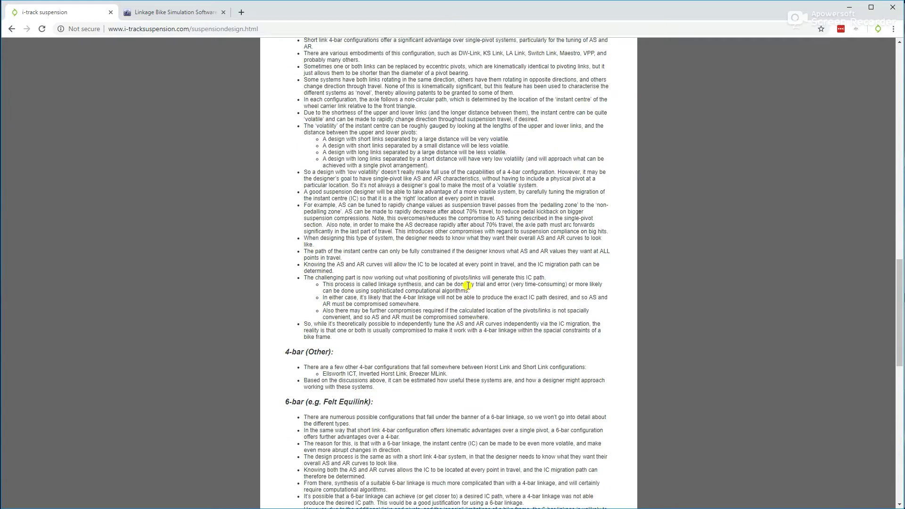
pyautogui.scroll(-5, 467, 286)
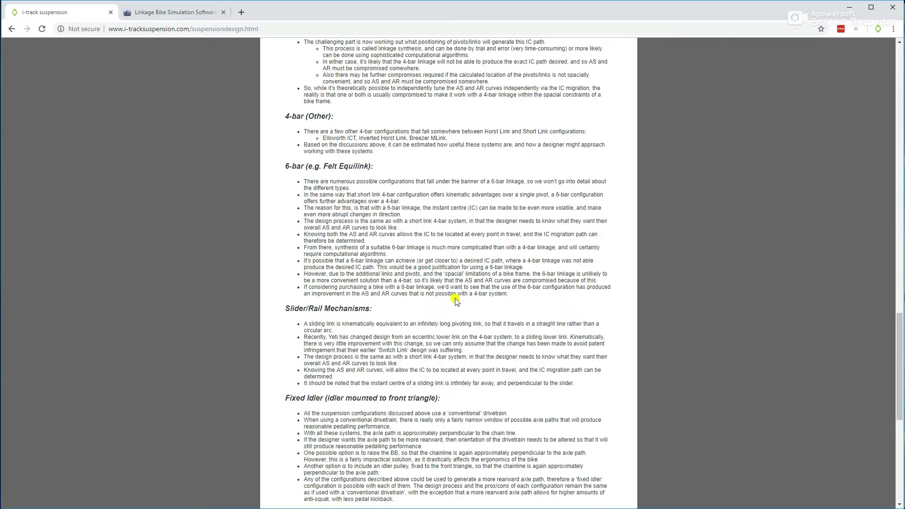
pyautogui.scroll(-2, 455, 301)
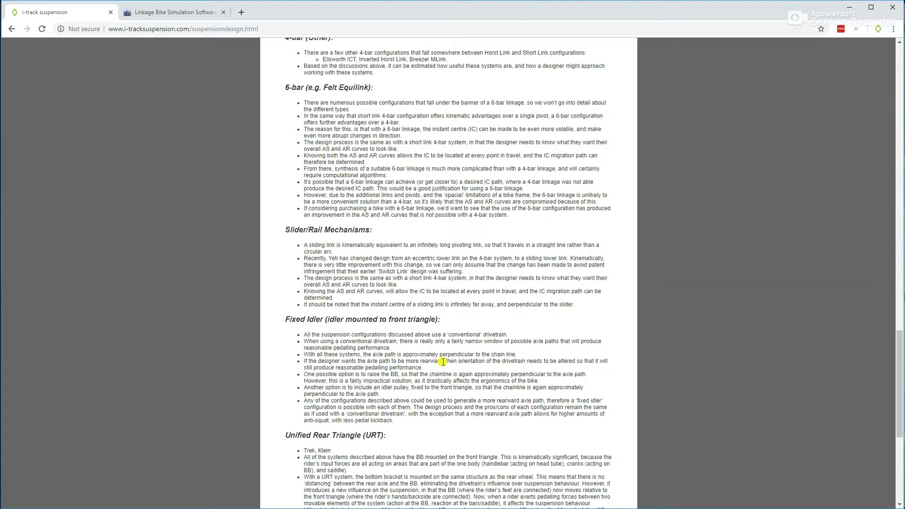
pyautogui.scroll(15, 439, 380)
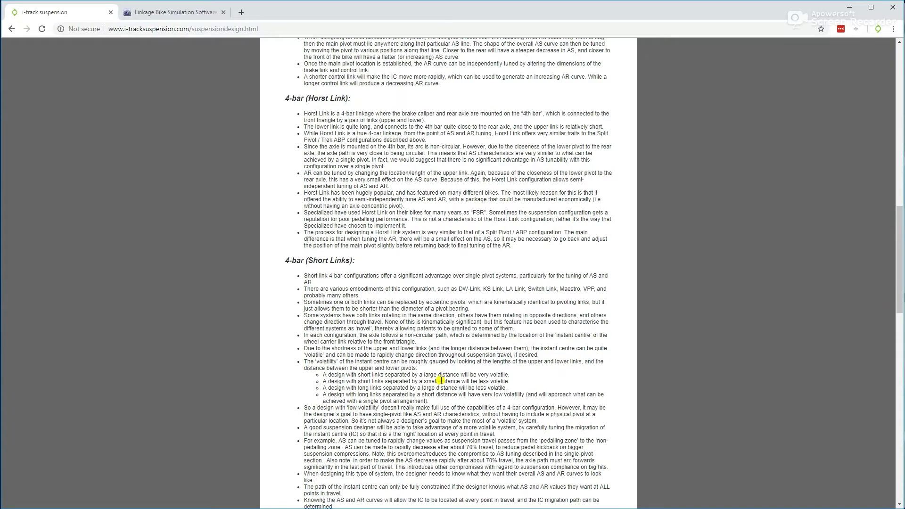
pyautogui.scroll(4, 440, 380)
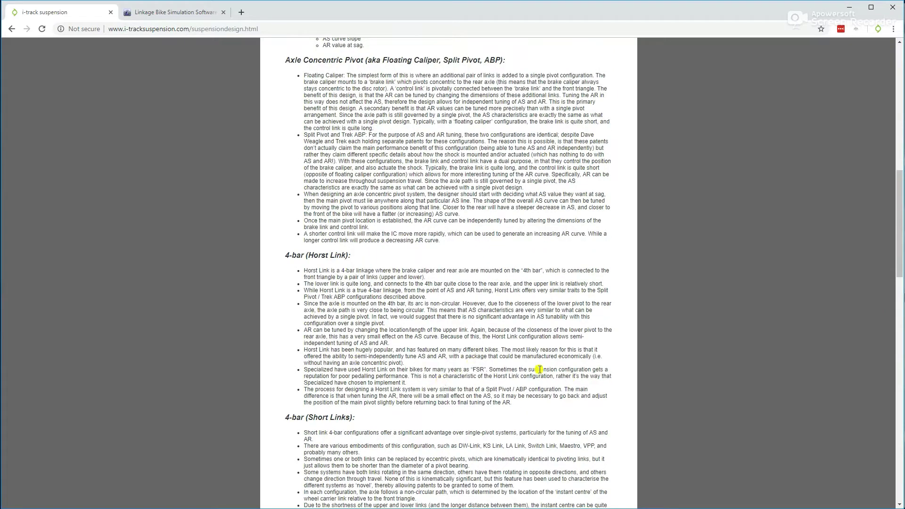
pyautogui.scroll(4, 444, 368)
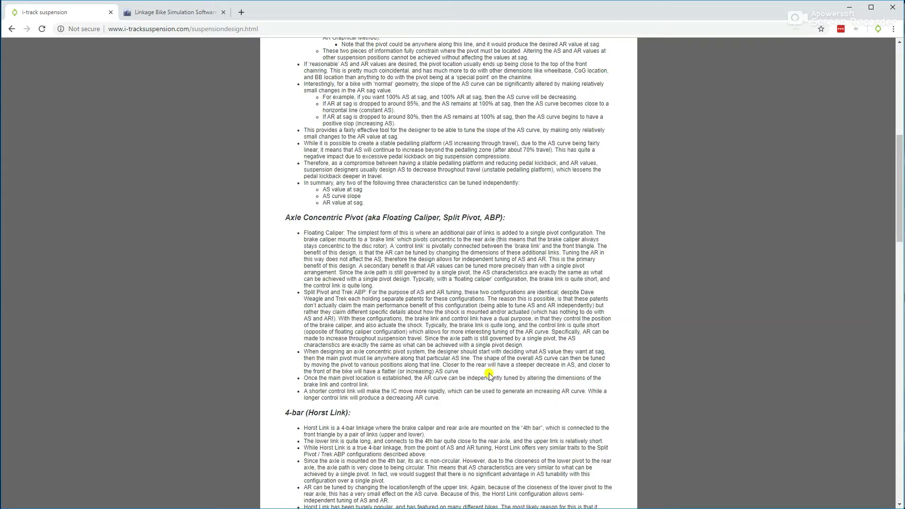
pyautogui.scroll(10, 490, 376)
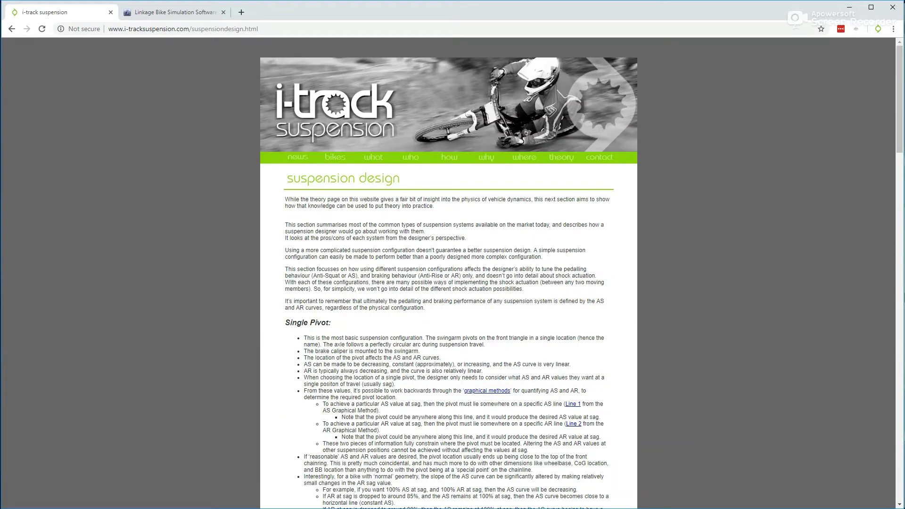
pyautogui.hotkey('ctrl', 'Tab')
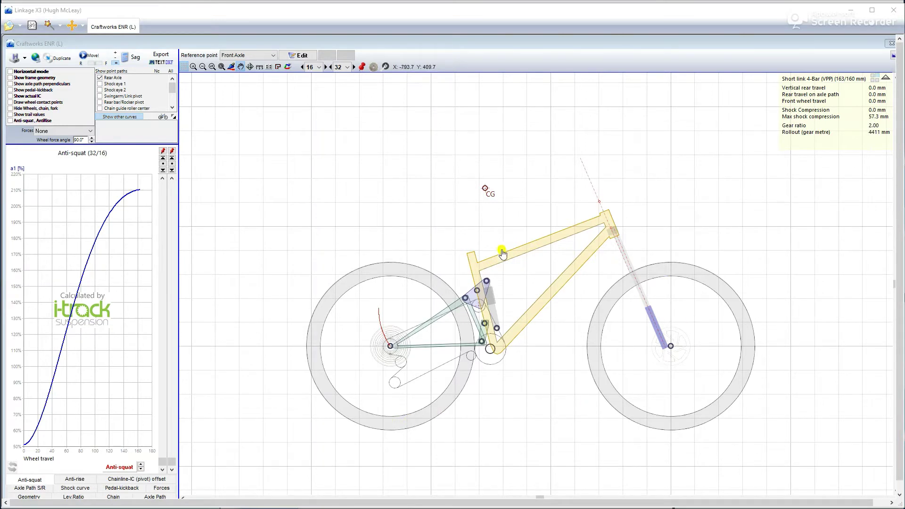
# Step: Compress the Craftworks ENR rear suspension partway through its travel with the travel slider
pyautogui.moveTo(162, 462); pyautogui.dragTo(146, 363)
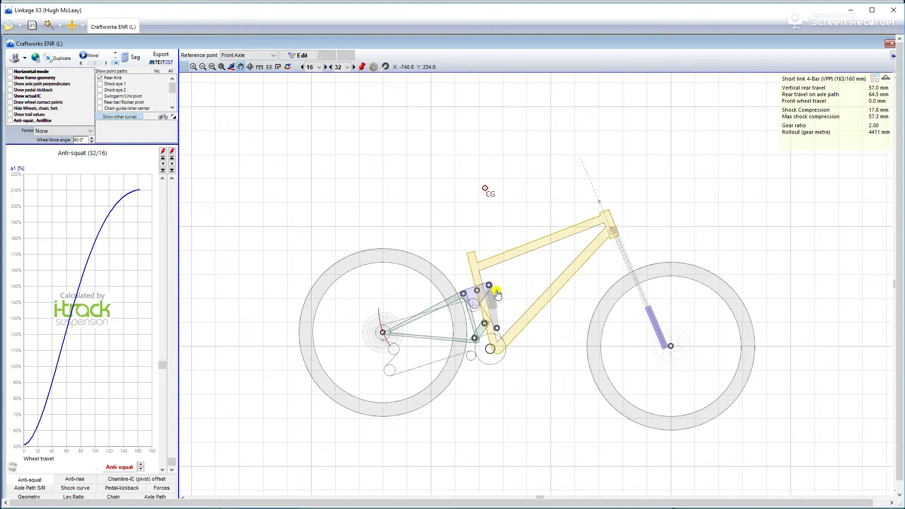
pyautogui.scroll(-1, 492, 302)
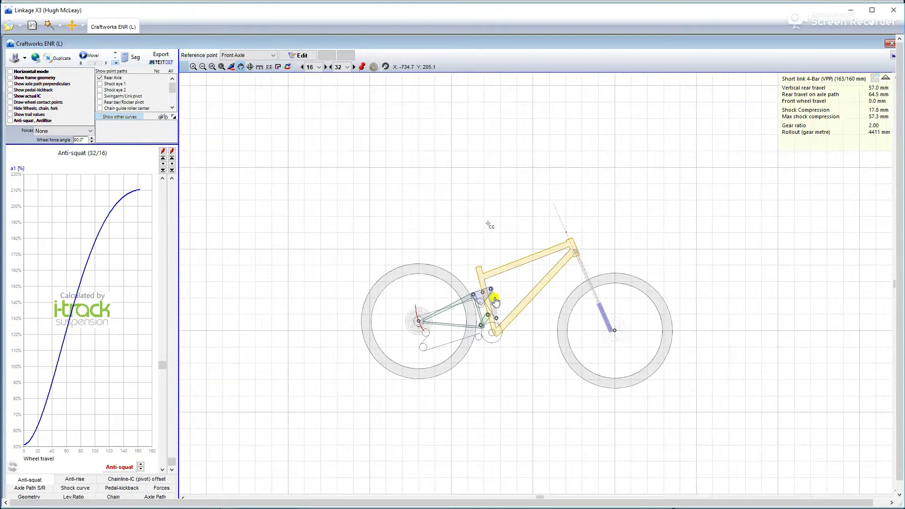
pyautogui.scroll(5, 473, 304)
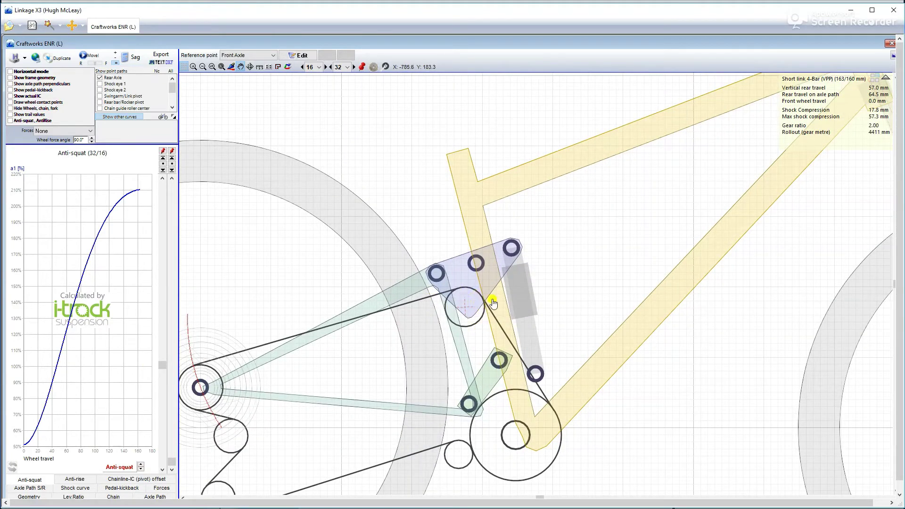
pyautogui.scroll(-5, 485, 304)
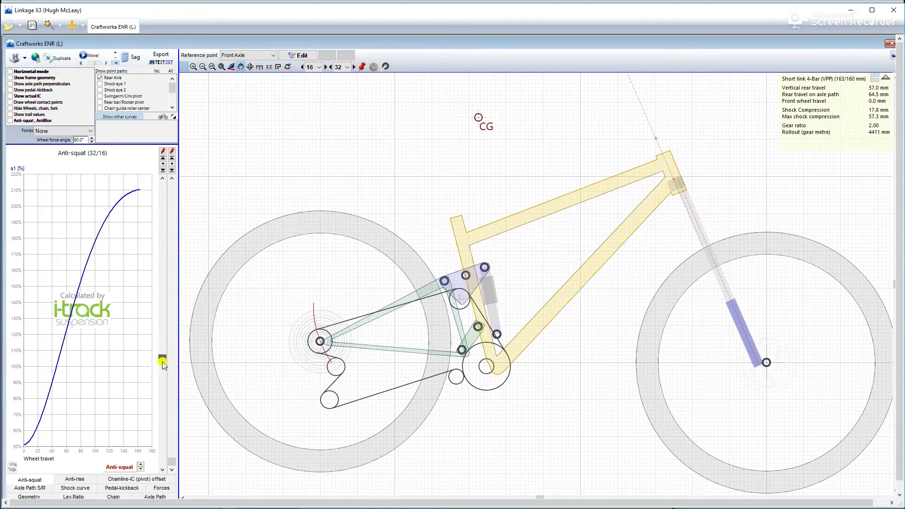
pyautogui.moveTo(161, 368); pyautogui.dragTo(159, 342)
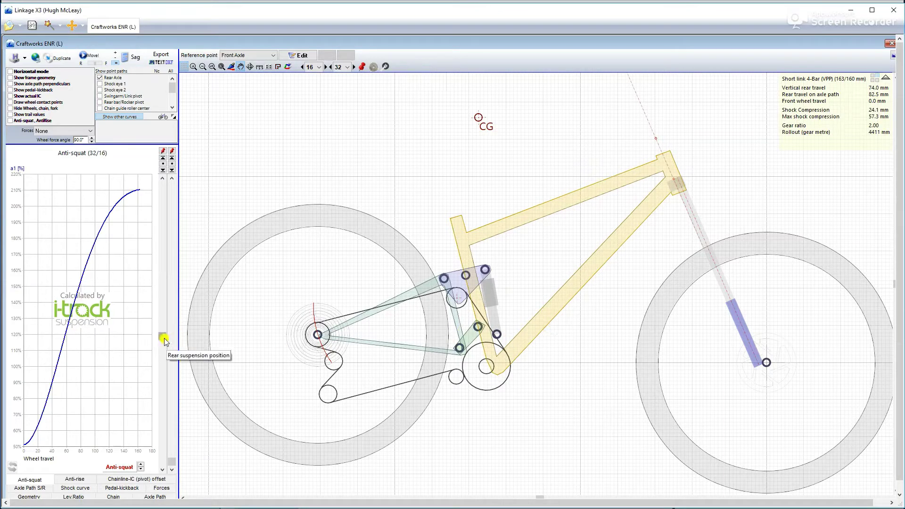
# Step: Move the linkage to another travel point, then return it to 0.0 mm wheel travel
pyautogui.moveTo(162, 341); pyautogui.dragTo(162, 317)
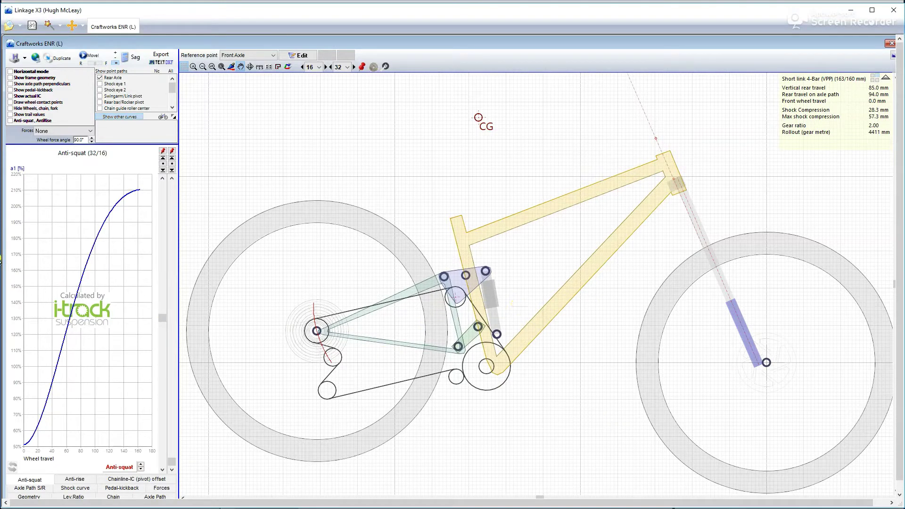
pyautogui.moveTo(84, 341)
pyautogui.scroll(-2, 570, 313)
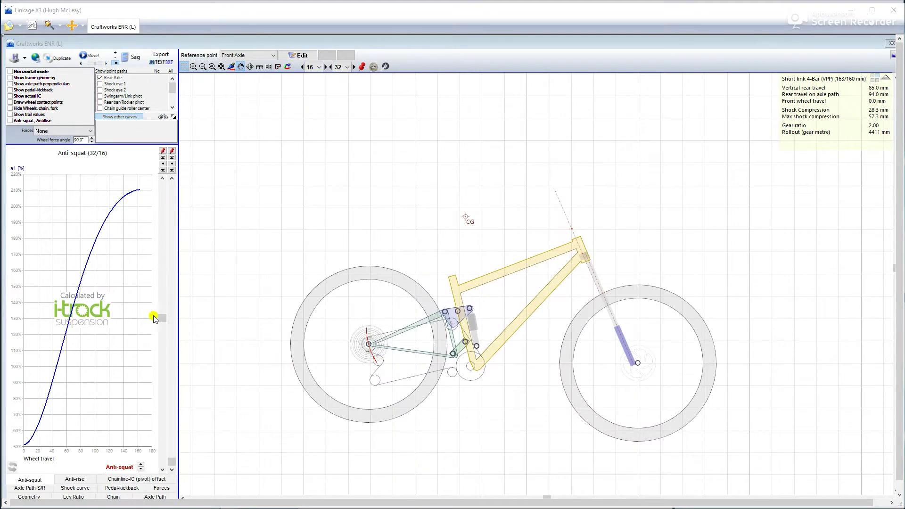
pyautogui.moveTo(161, 319); pyautogui.dragTo(164, 467)
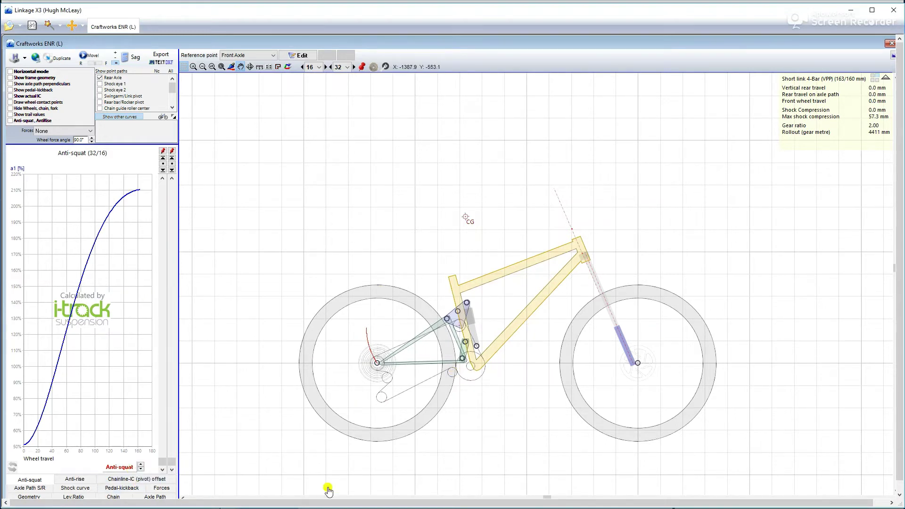
# Step: Cycle through the Anti-rise, Chainline-IC offset, Axle Path, Geometry, Lev.Ratio and Anti-squat curves, ending on Anti-rise
pyautogui.click(75, 479)
pyautogui.click(144, 479)
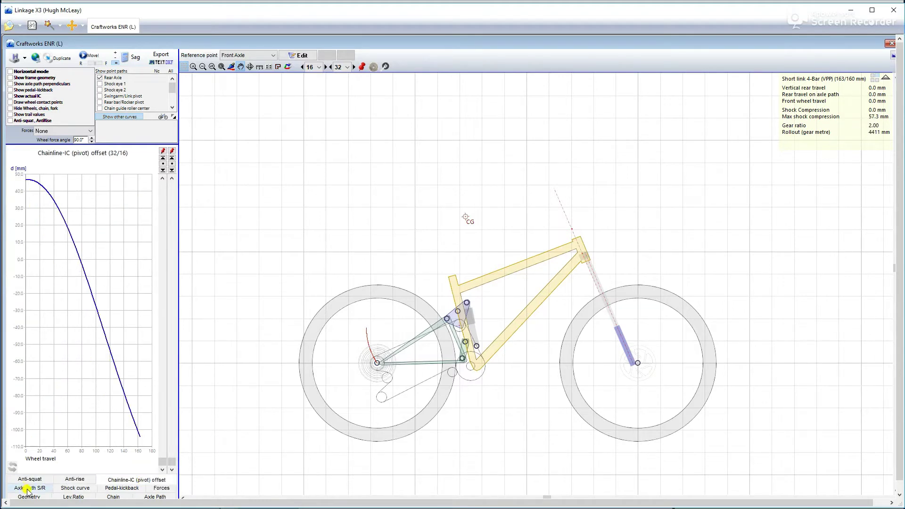
pyautogui.click(14, 488)
pyautogui.click(28, 497)
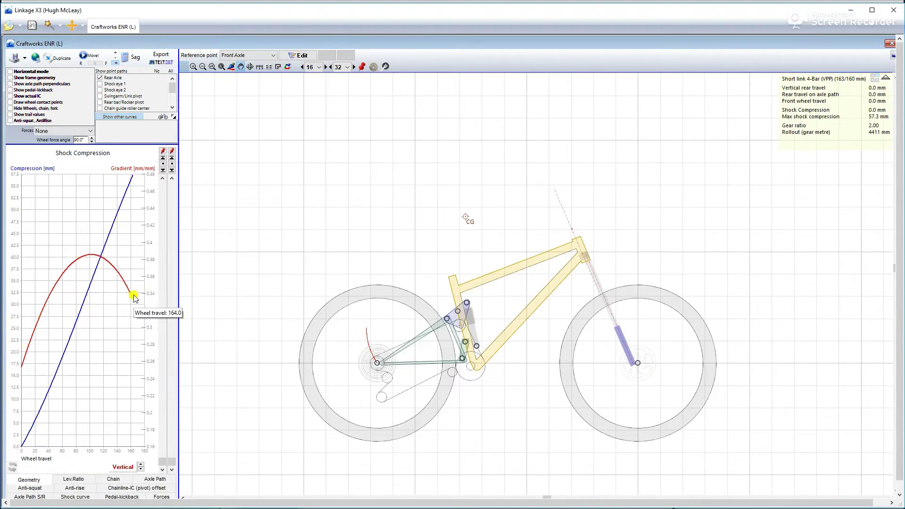
pyautogui.click(81, 480)
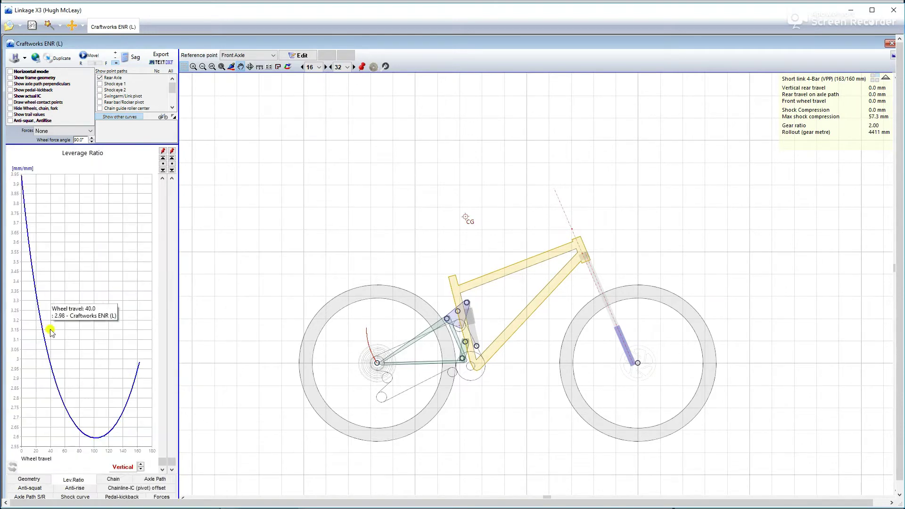
pyautogui.click(30, 488)
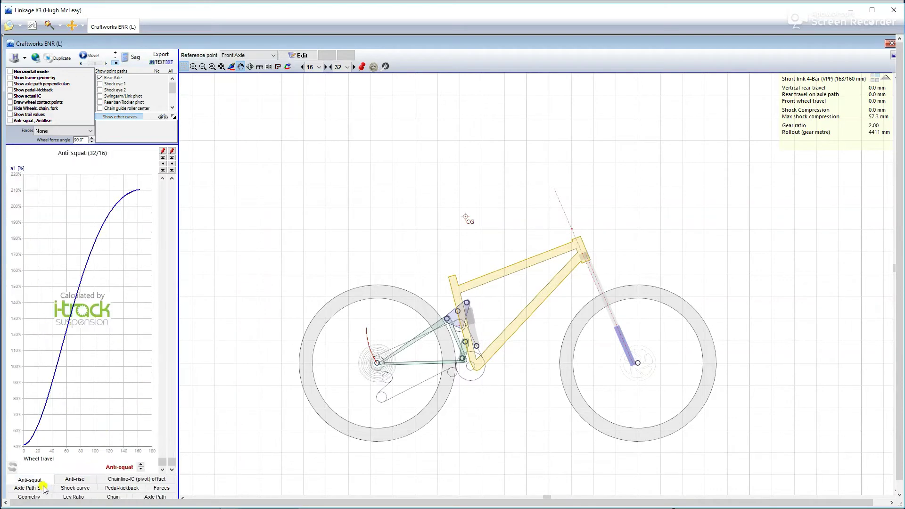
pyautogui.click(73, 480)
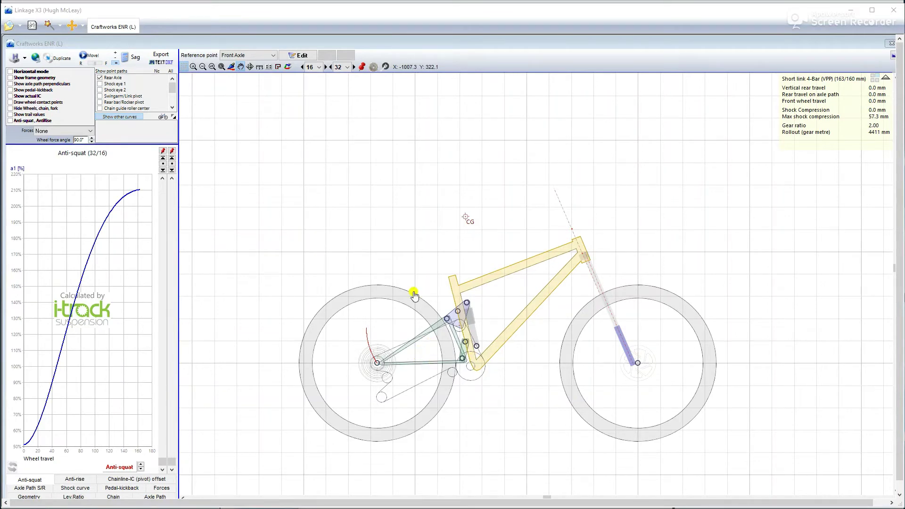
# Step: Zoom around the linkage and compare the anti-squat and anti-rise curves
pyautogui.scroll(2, 419, 333)
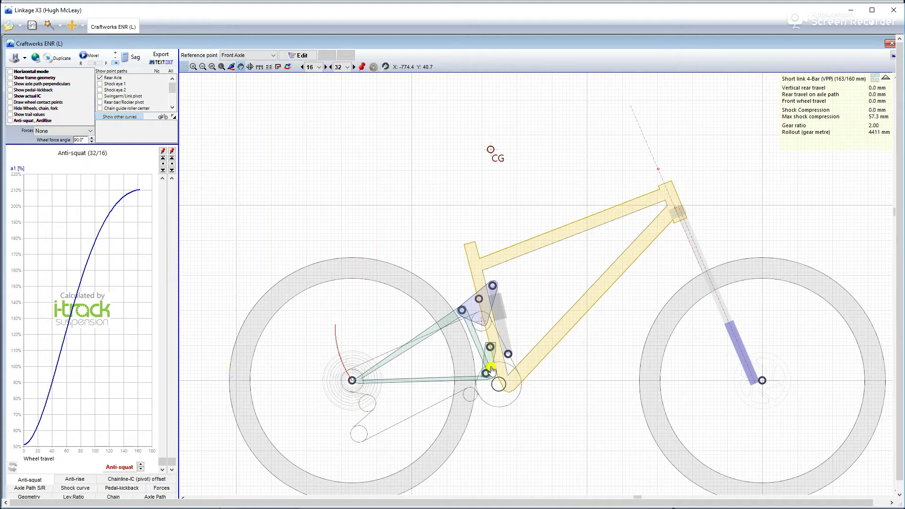
pyautogui.scroll(3, 491, 371)
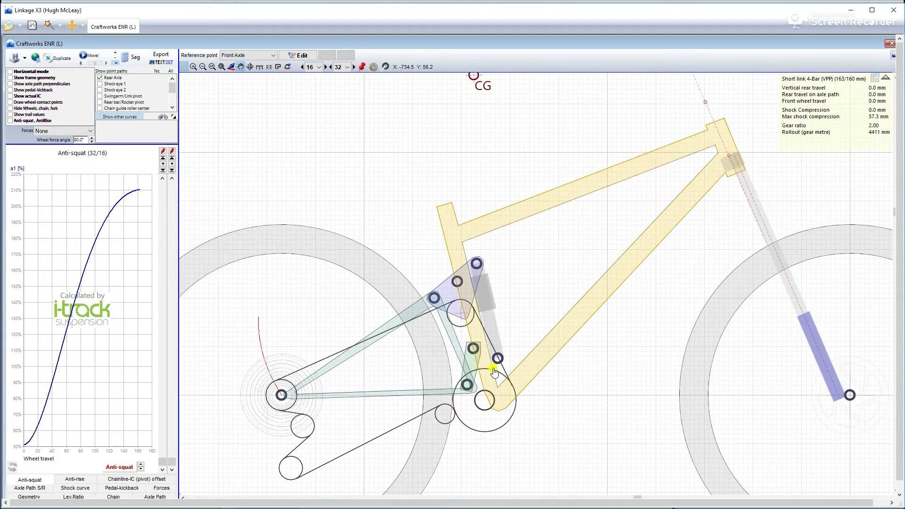
pyautogui.scroll(-1, 461, 372)
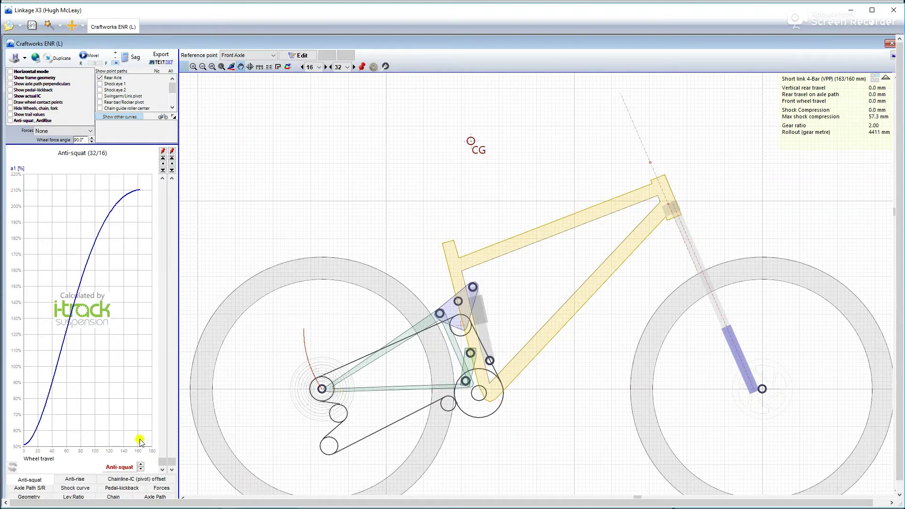
pyautogui.click(60, 483)
pyautogui.click(32, 482)
pyautogui.click(65, 481)
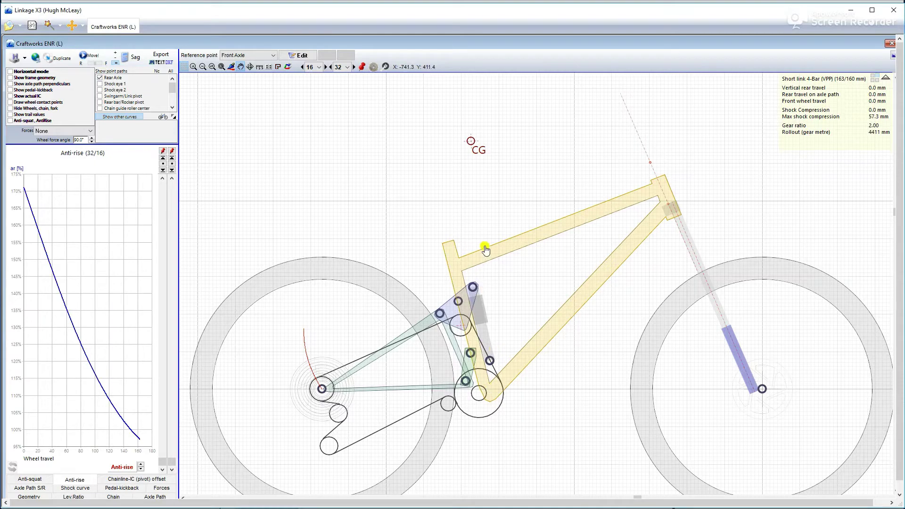
# Step: Zoom over the linkage once more, then move over to the i-track Suspension Optimiser window
pyautogui.scroll(-1, 480, 227)
pyautogui.scroll(1, 473, 306)
pyautogui.scroll(-1, 449, 348)
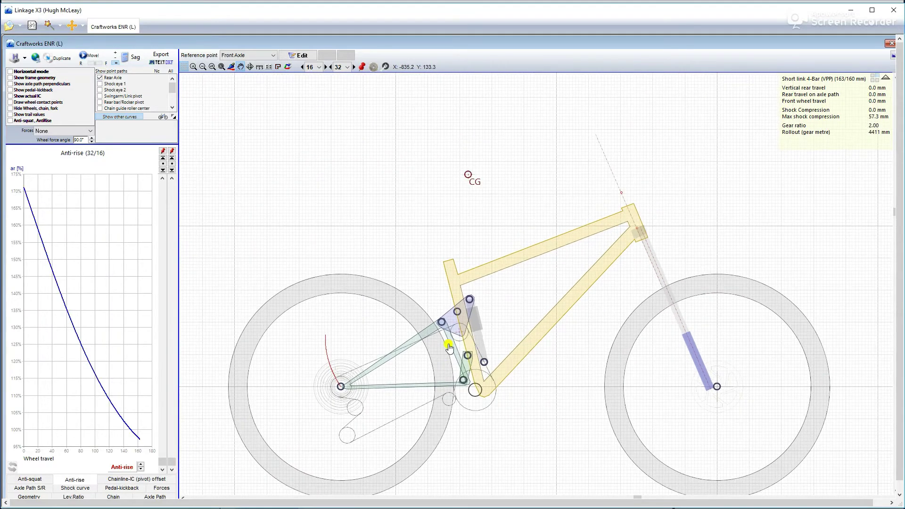
pyautogui.scroll(-1, 428, 320)
pyautogui.scroll(1, 405, 262)
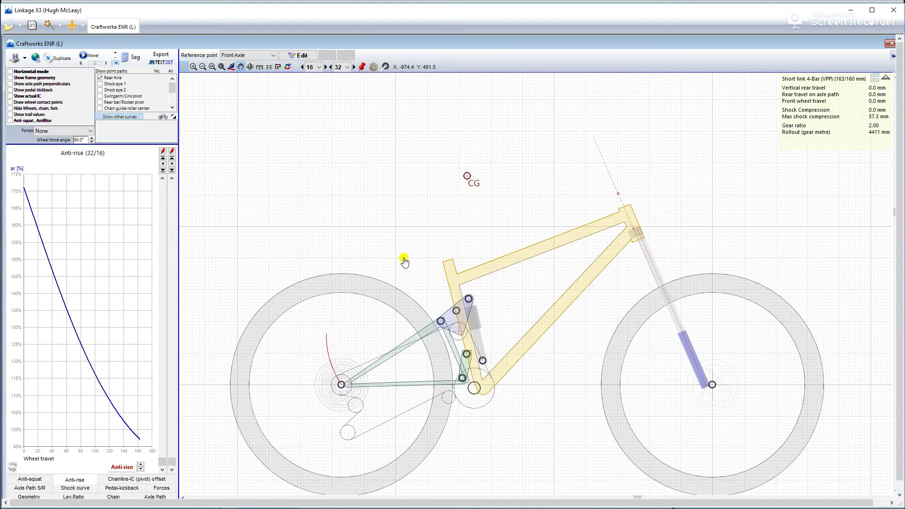
pyautogui.moveTo(91, 389)
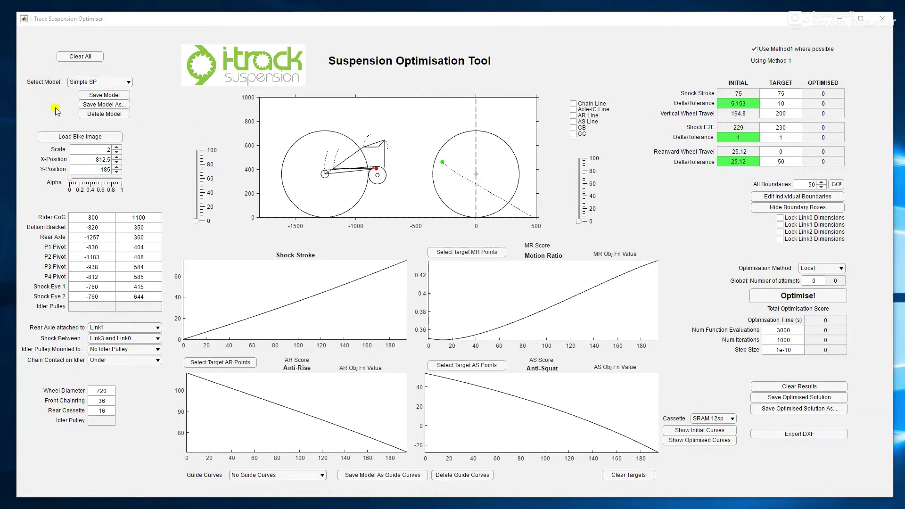
# Step: Keep the Simple SP model and fade the bike photo in behind the plot at about 0.27 Alpha
pyautogui.click(126, 83)
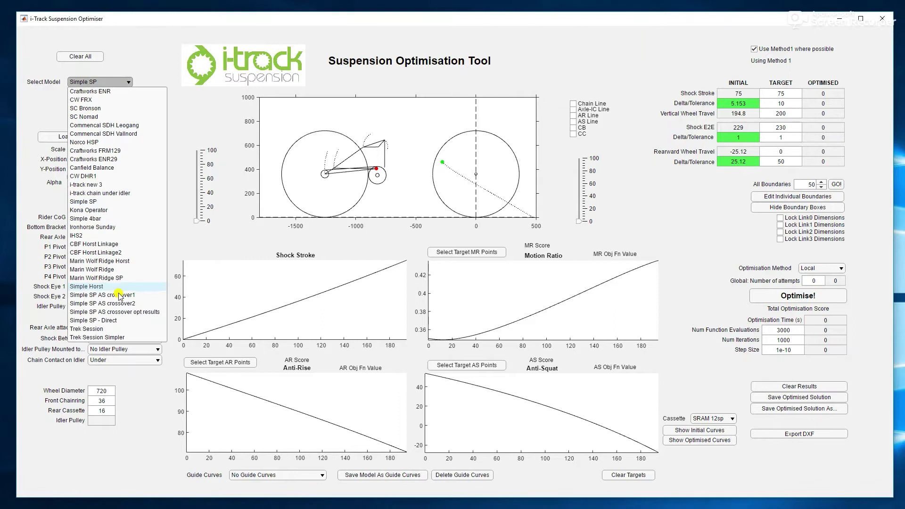
pyautogui.click(133, 71)
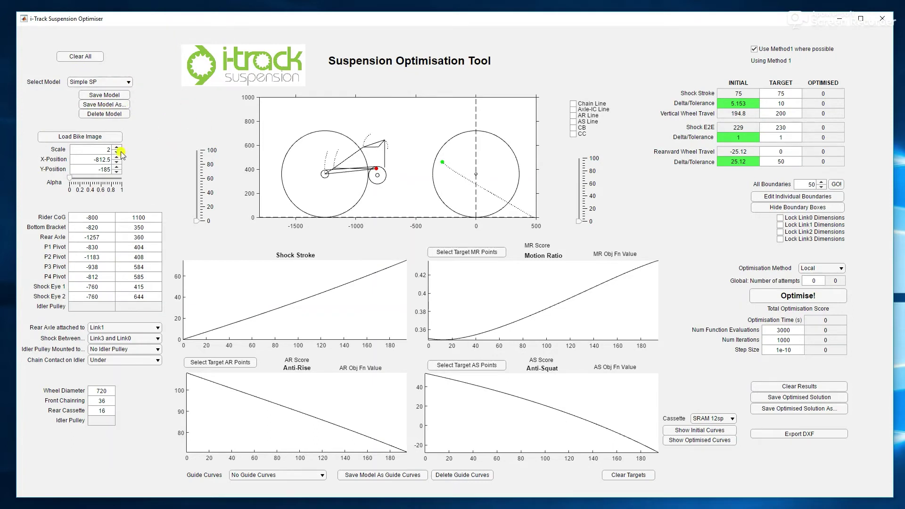
pyautogui.moveTo(70, 181); pyautogui.dragTo(85, 179)
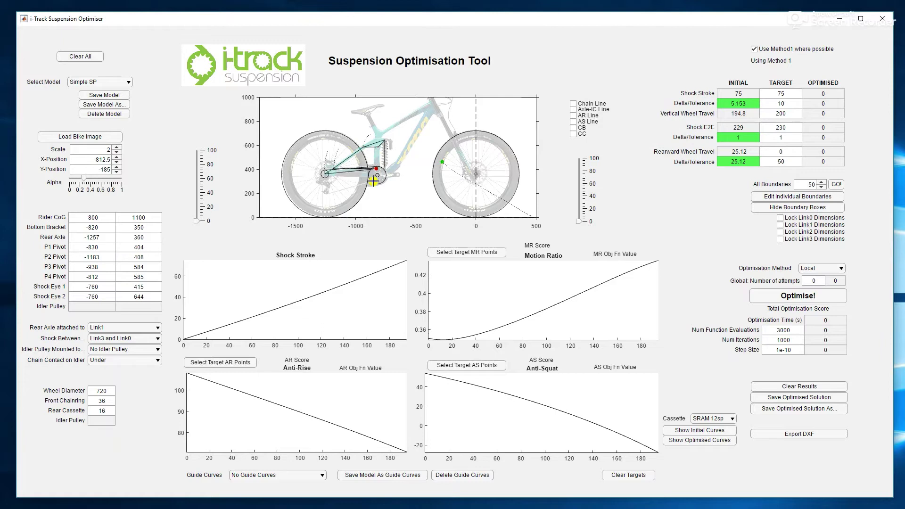
# Step: Show the axle-IC and anti-rise lines and cycle the linkage through its travel and back to zero
pyautogui.scroll(3, 352, 132)
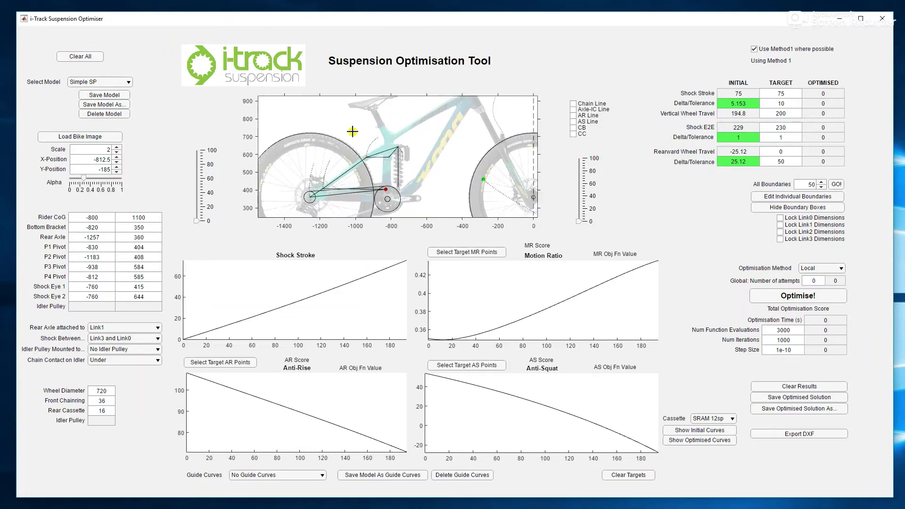
pyautogui.scroll(-2, 365, 151)
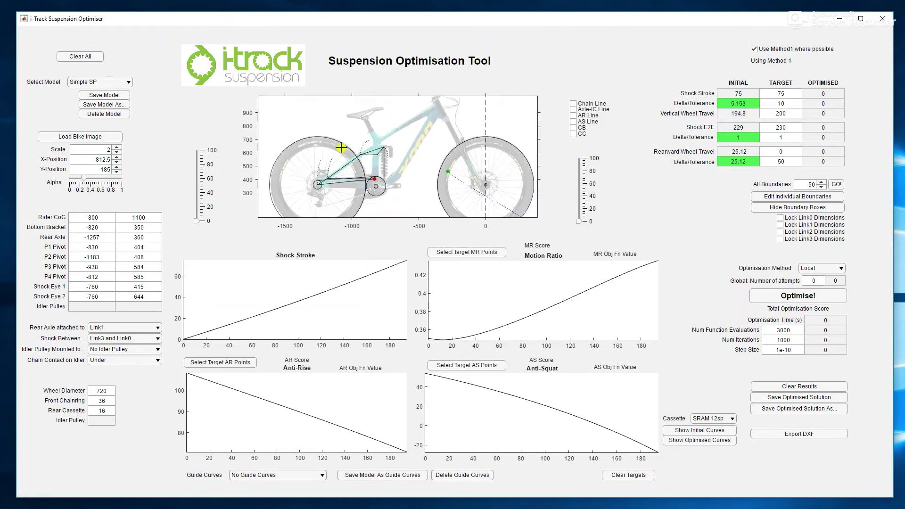
pyautogui.moveTo(199, 221)
pyautogui.mouseDown()
pyautogui.moveTo(203, 179)
pyautogui.moveTo(198, 223)
pyautogui.mouseUp()
pyautogui.scroll(-2, 293, 173)
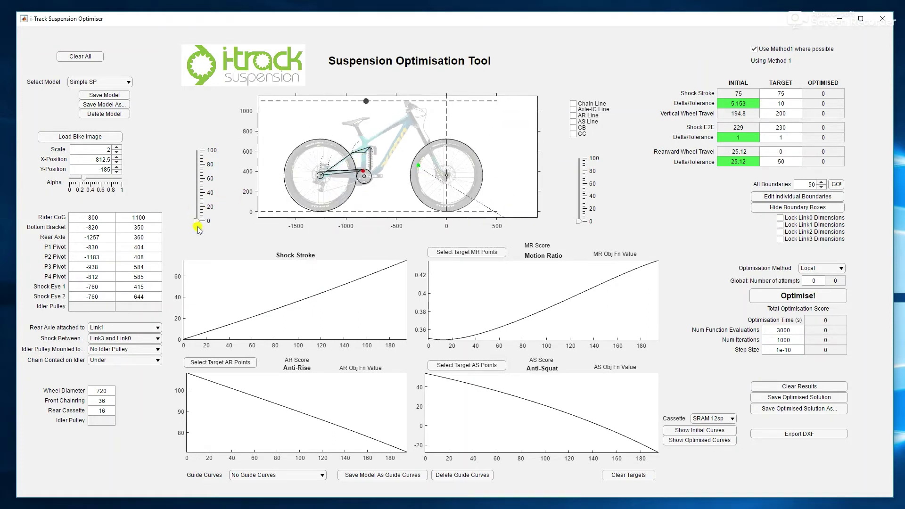
pyautogui.click(573, 110)
pyautogui.click(574, 116)
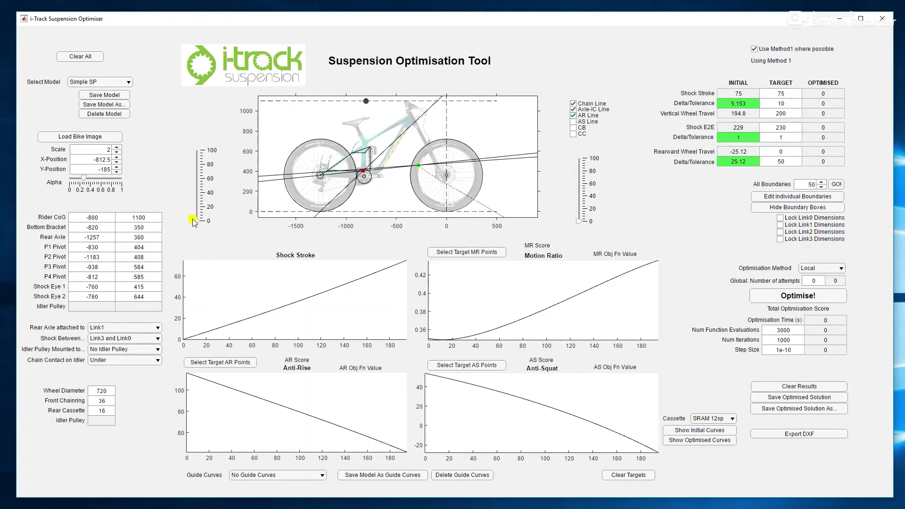
pyautogui.moveTo(198, 222)
pyautogui.mouseDown()
pyautogui.moveTo(200, 178)
pyautogui.moveTo(198, 220)
pyautogui.mouseUp()
pyautogui.moveTo(197, 219)
pyautogui.mouseDown()
pyautogui.moveTo(198, 191)
pyautogui.moveTo(193, 230)
pyautogui.mouseUp()
# Step: Hide the chain, anti-rise and CC lines, then nudge a linkage pivot leftward over the frame
pyautogui.click(573, 104)
pyautogui.click(573, 116)
pyautogui.click(574, 133)
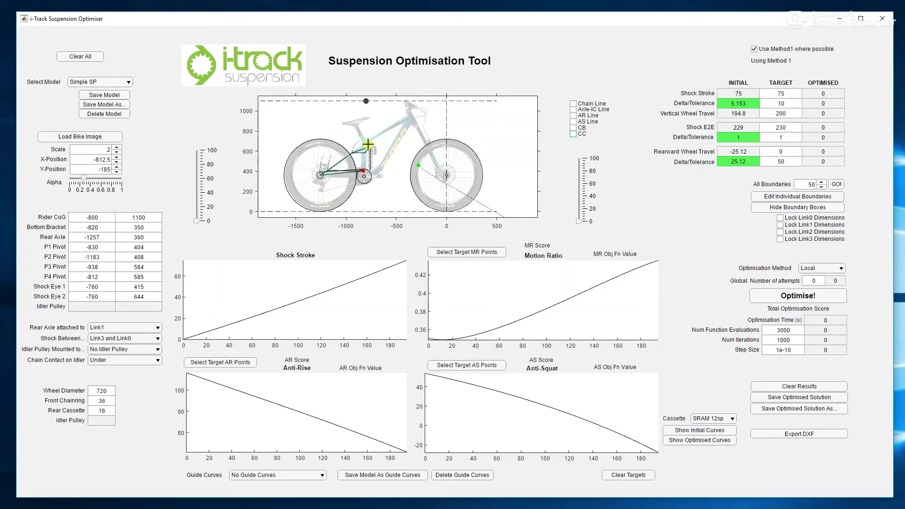
pyautogui.moveTo(369, 144); pyautogui.dragTo(348, 149)
# Step: Set motion-ratio targets near 33 and 170 travel and apply 50-size boundaries to every pivot
pyautogui.click(477, 255)
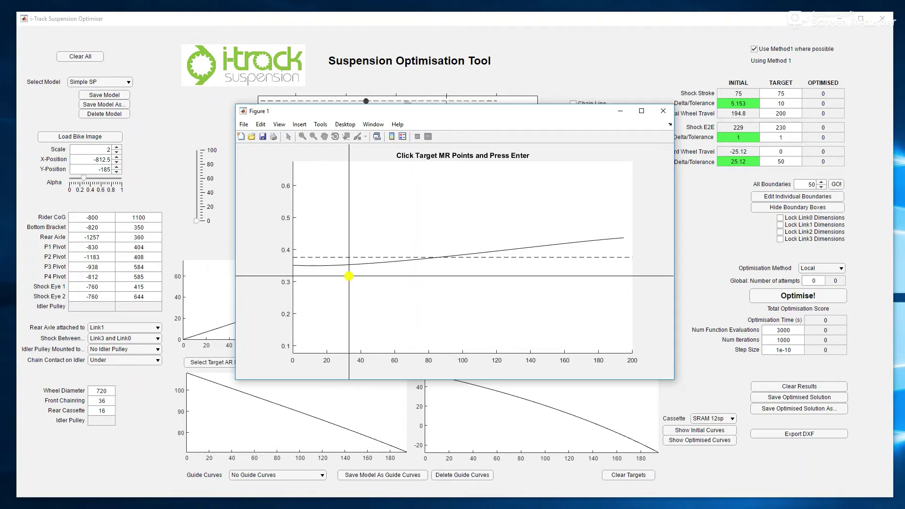
pyautogui.click(582, 224)
pyautogui.press('Return')
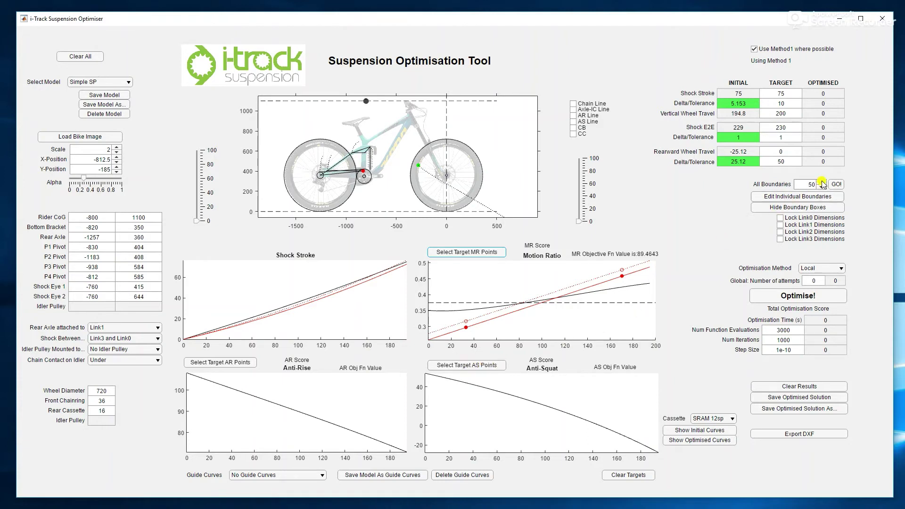
pyautogui.click(836, 184)
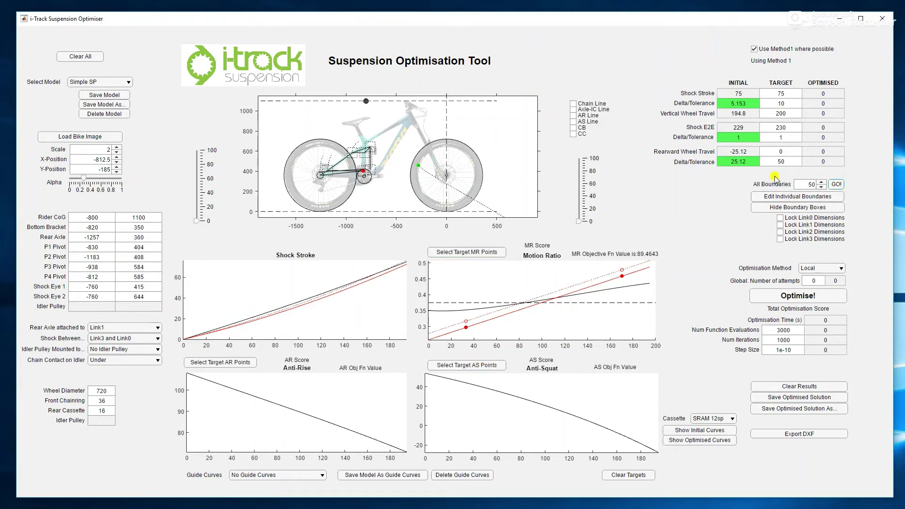
# Step: Zoom around the shock, then run the optimisation to a 99.88% total and 96.59% MR score
pyautogui.scroll(4, 352, 131)
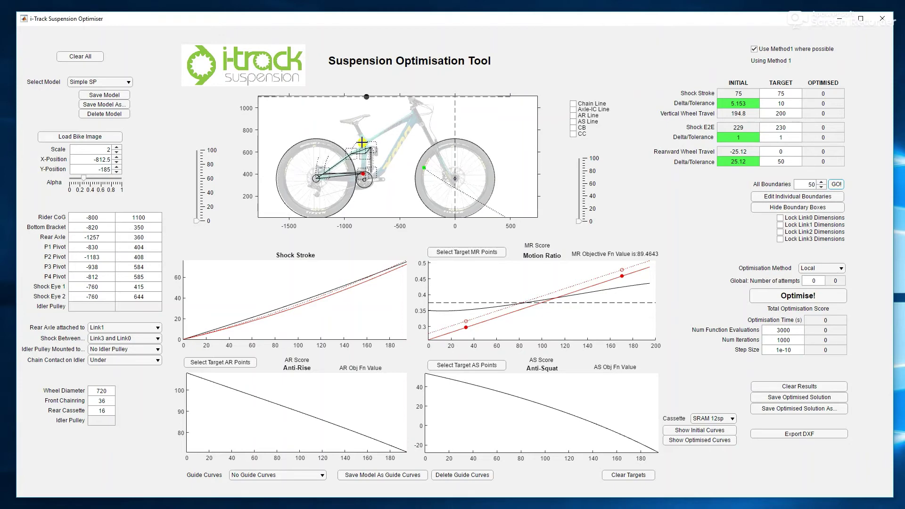
pyautogui.scroll(1, 429, 132)
pyautogui.scroll(2, 428, 133)
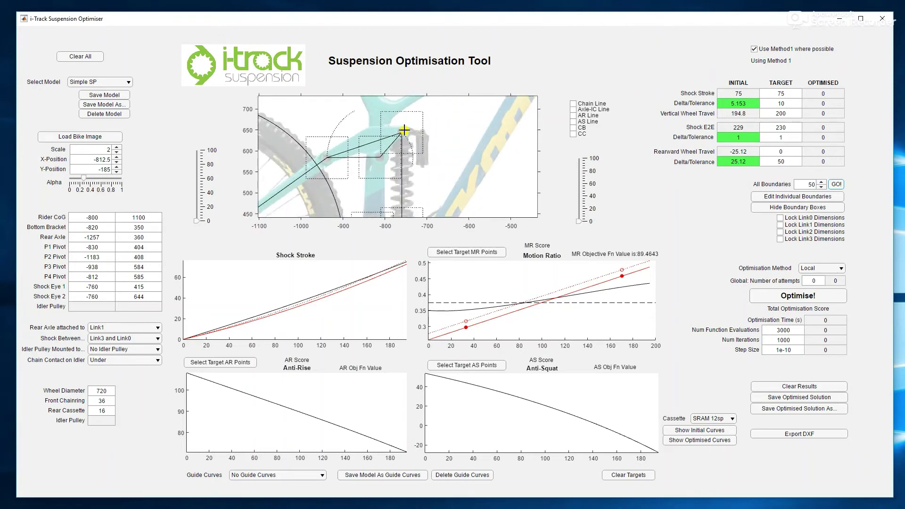
pyautogui.scroll(-6, 403, 132)
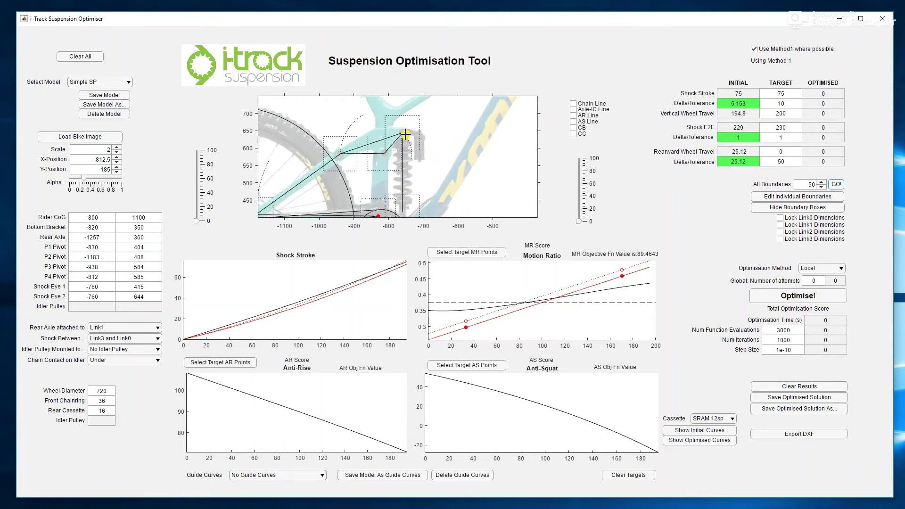
pyautogui.scroll(-1, 404, 133)
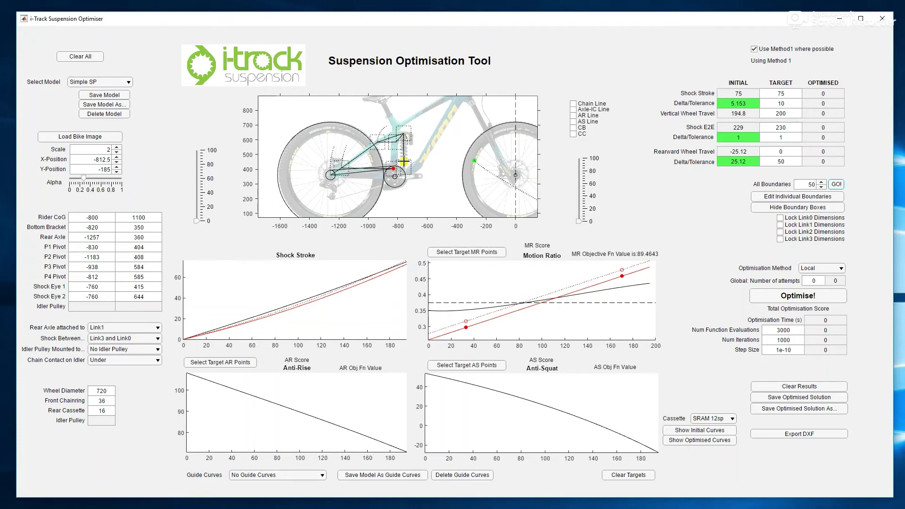
pyautogui.click(803, 296)
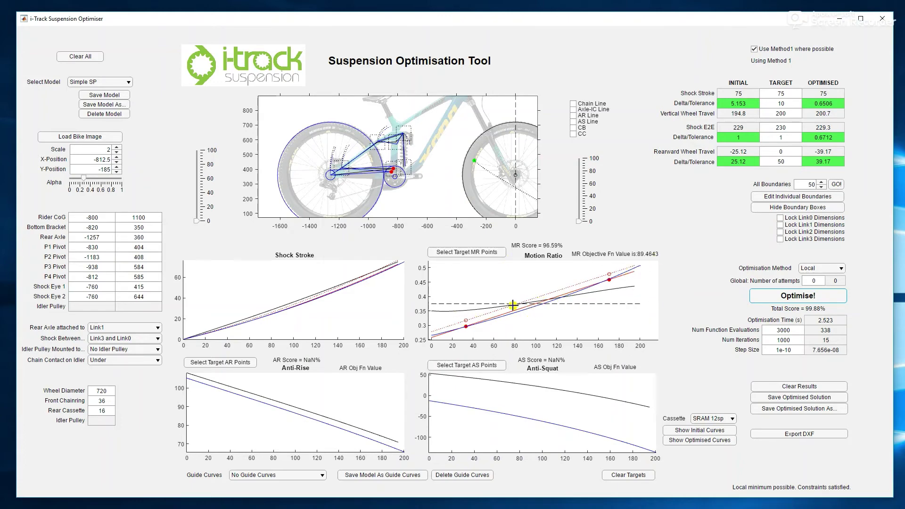
# Step: Add two anti-squat targets, one near 110 travel, and re-optimise to a 93.5% total score
pyautogui.click(469, 366)
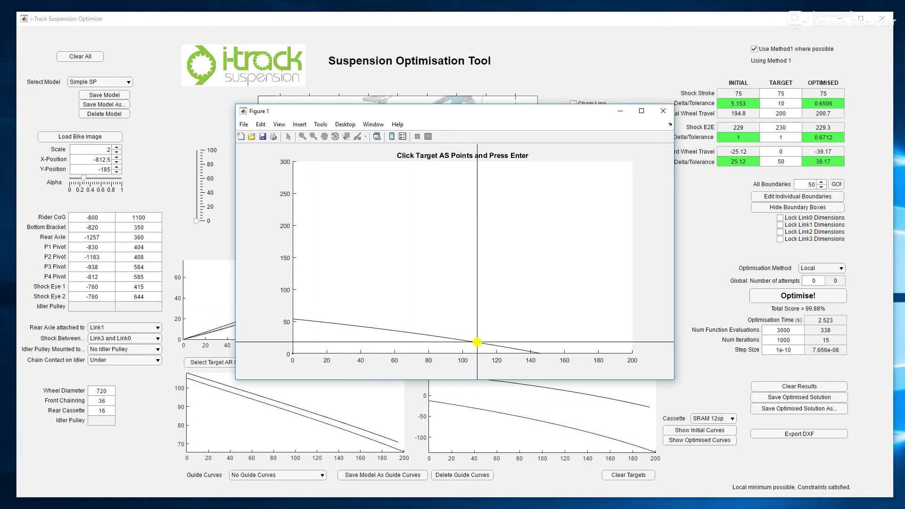
pyautogui.click(478, 338)
pyautogui.press('Return')
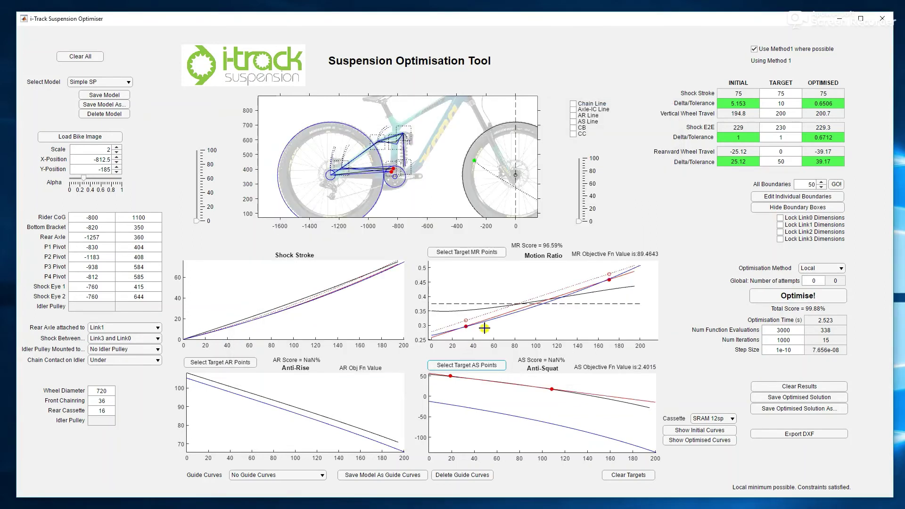
pyautogui.click(788, 297)
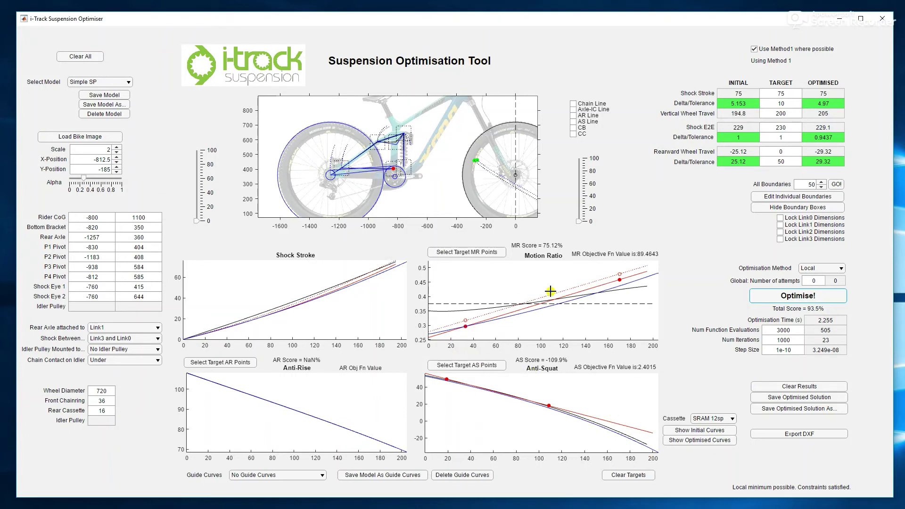
# Step: Pick five anti-squat target points on Figure 1, easing from about 50 to 10 by 120 travel
pyautogui.click(471, 366)
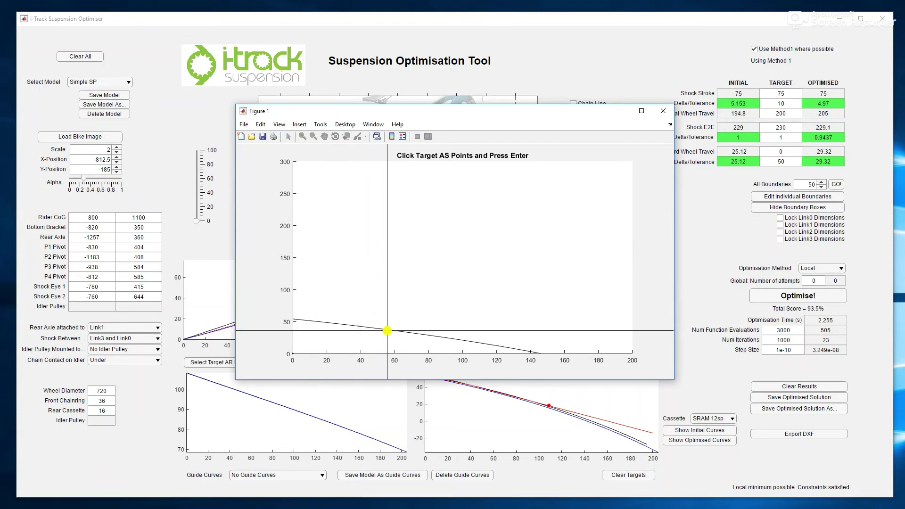
pyautogui.click(500, 345)
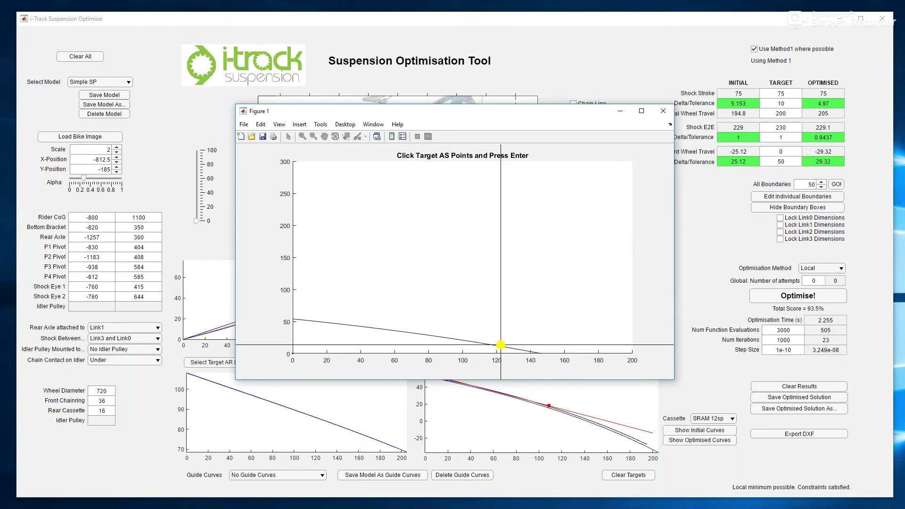
pyautogui.press('Return')
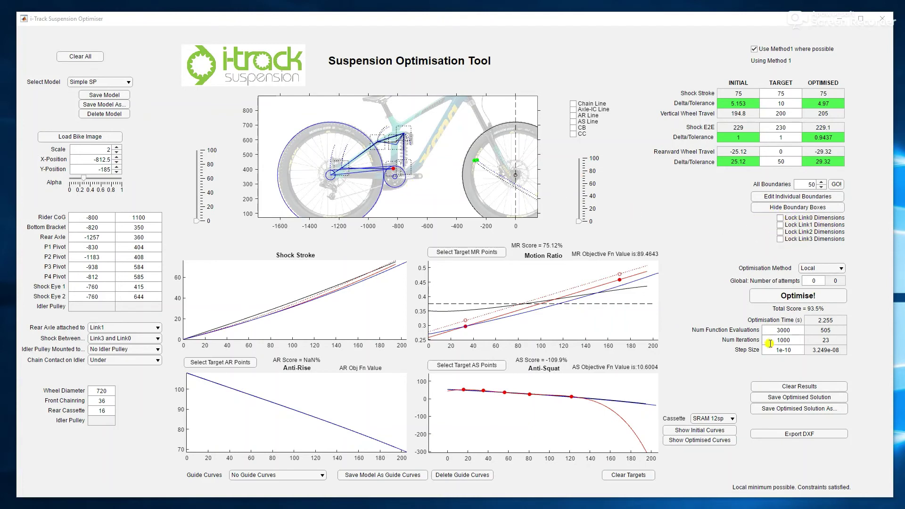
# Step: Reset the optimised values to 0, leaving the two MR and five anti-squat targets plotted
pyautogui.click(790, 385)
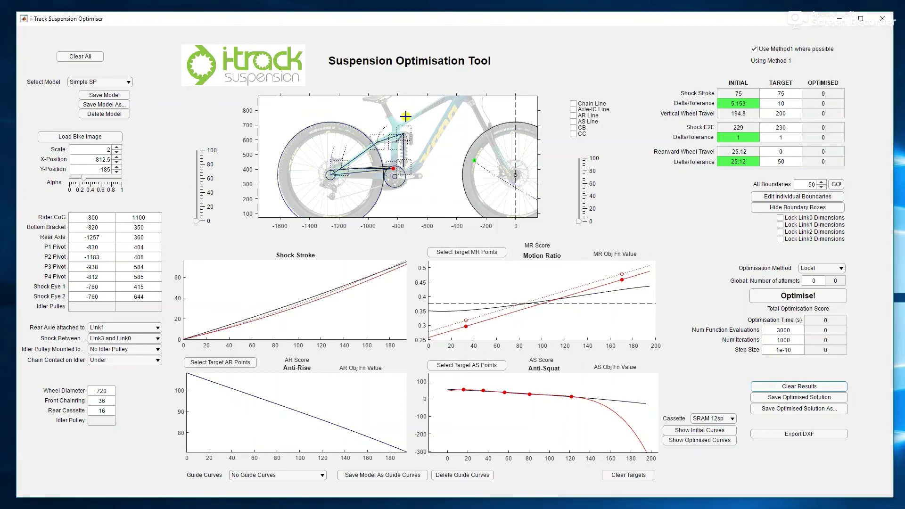
pyautogui.scroll(2, 405, 116)
pyautogui.scroll(-1, 390, 140)
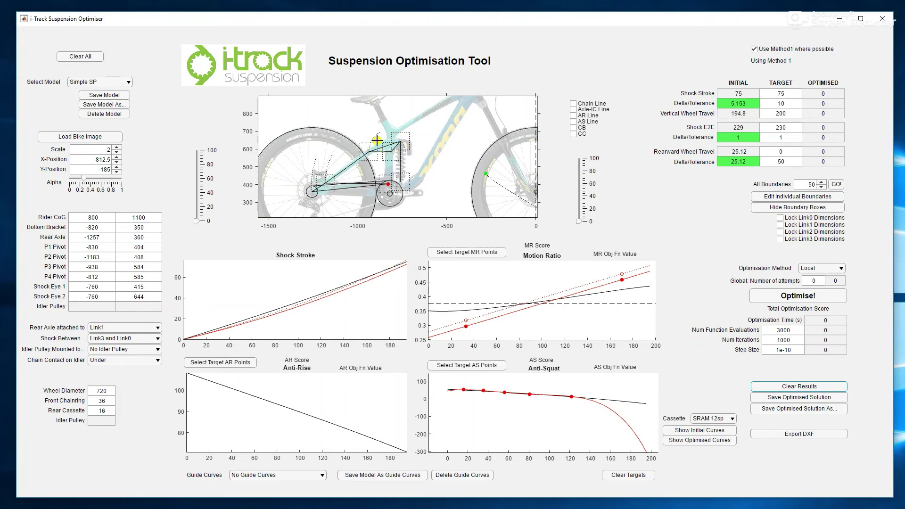
pyautogui.scroll(-1, 387, 154)
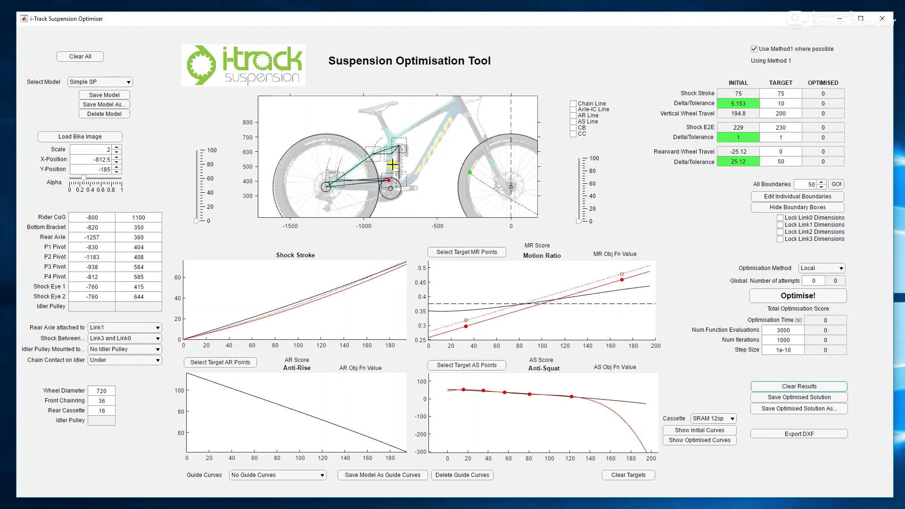
pyautogui.scroll(2, 397, 152)
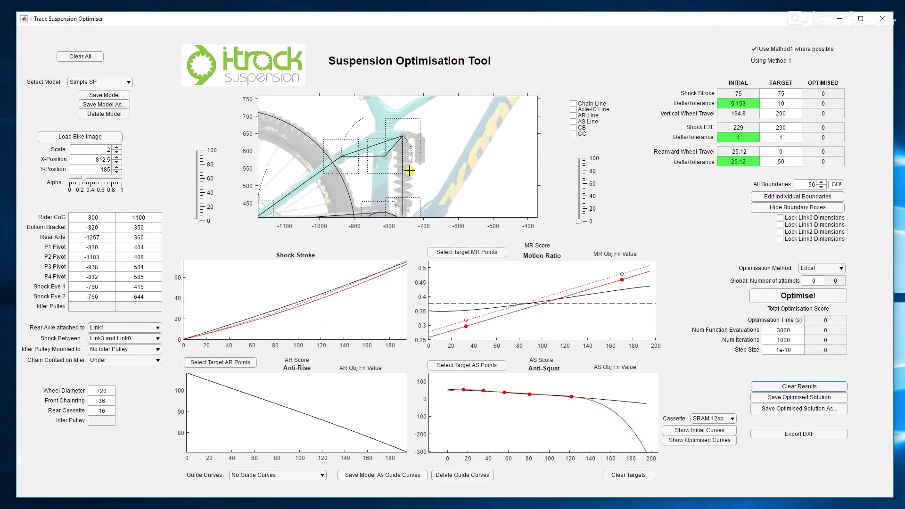
pyautogui.scroll(-1, 410, 170)
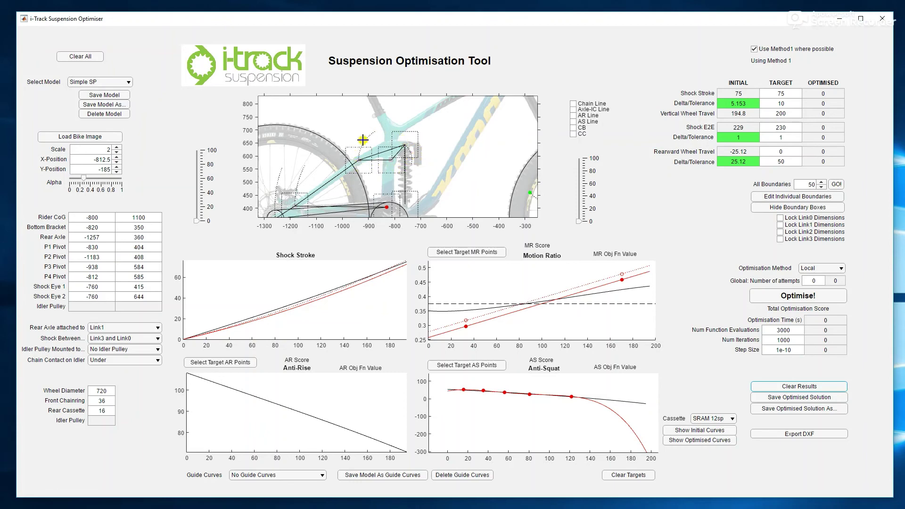
pyautogui.scroll(-2, 402, 141)
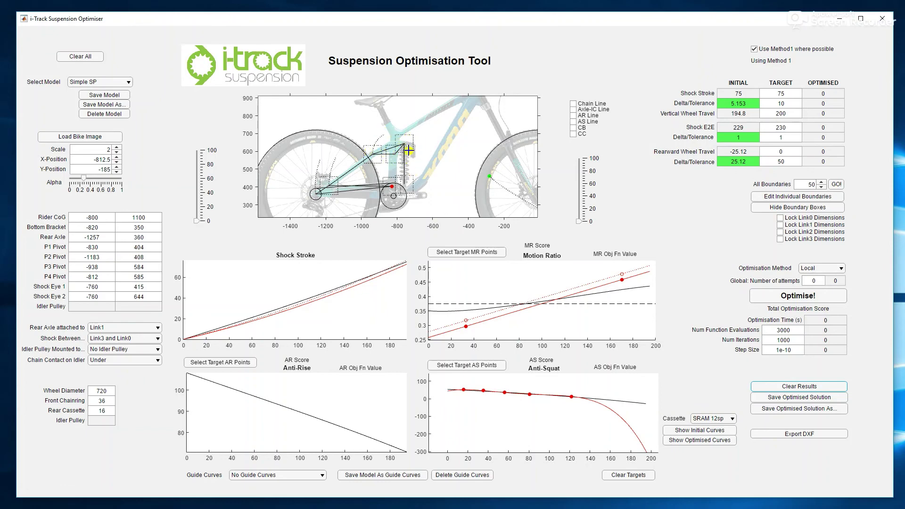
pyautogui.click(493, 254)
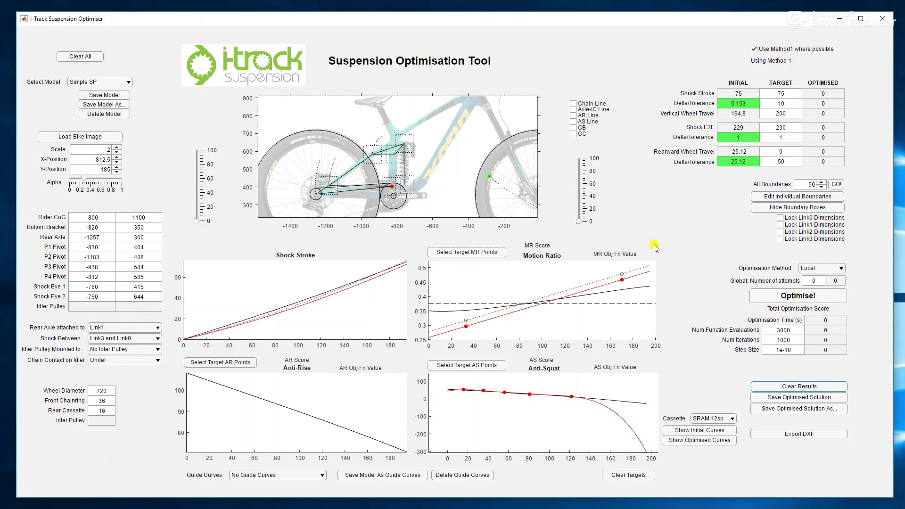